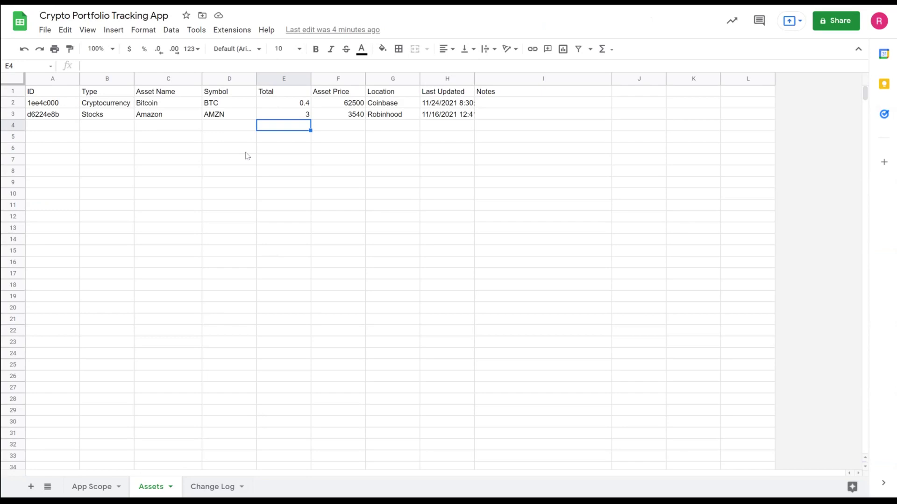
Scroll through the import_json_appsscript.js gist to copy its script, then return to the Assets sheet
key("Right")
key("Right")
key("Right")
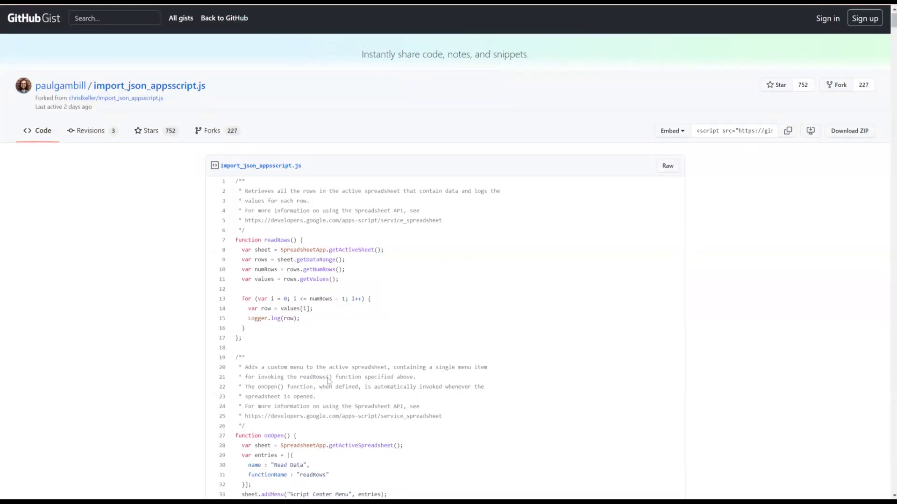
scroll(448, 253, "down", 8)
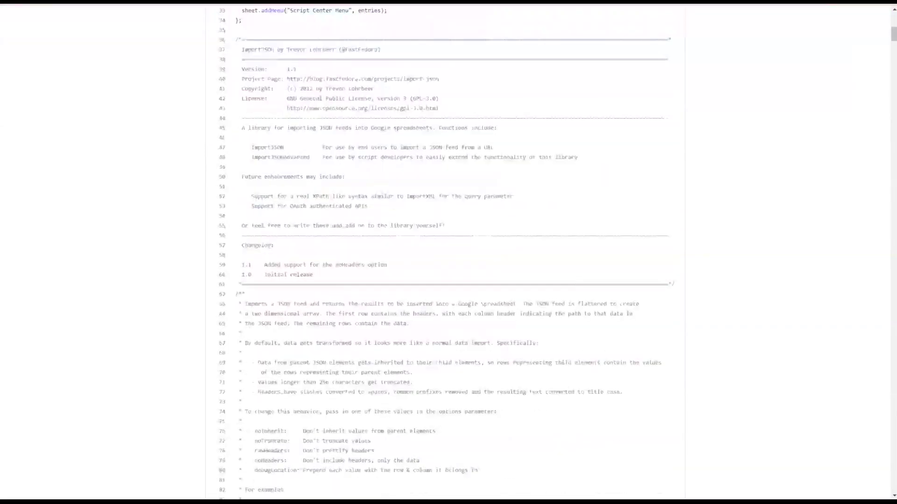
scroll(628, 210, "up", 12)
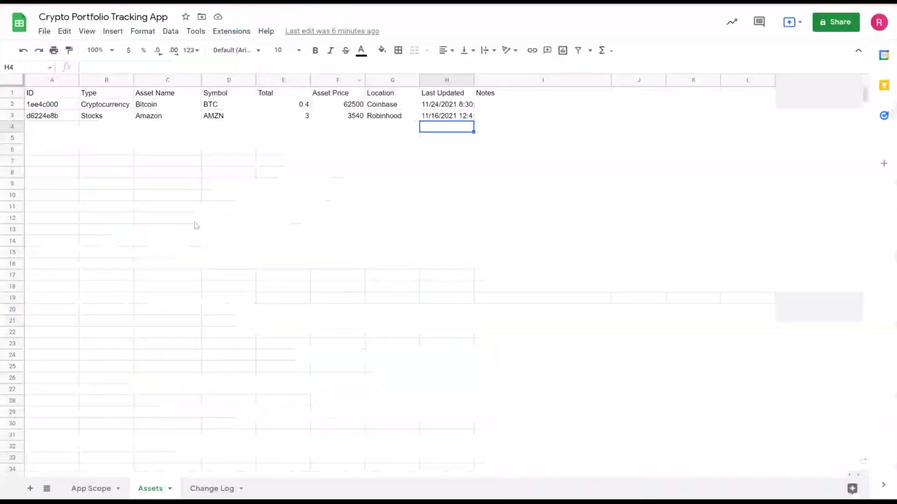
Replace the new Apps Script project's starter code with the ImportJSON script and name it importJSON
left_click(231, 31)
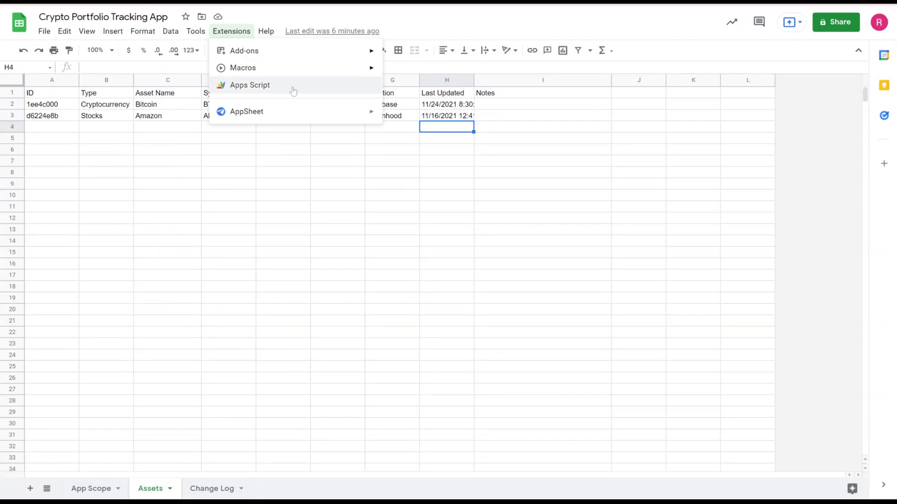
left_click(250, 88)
key("ctrl+a")
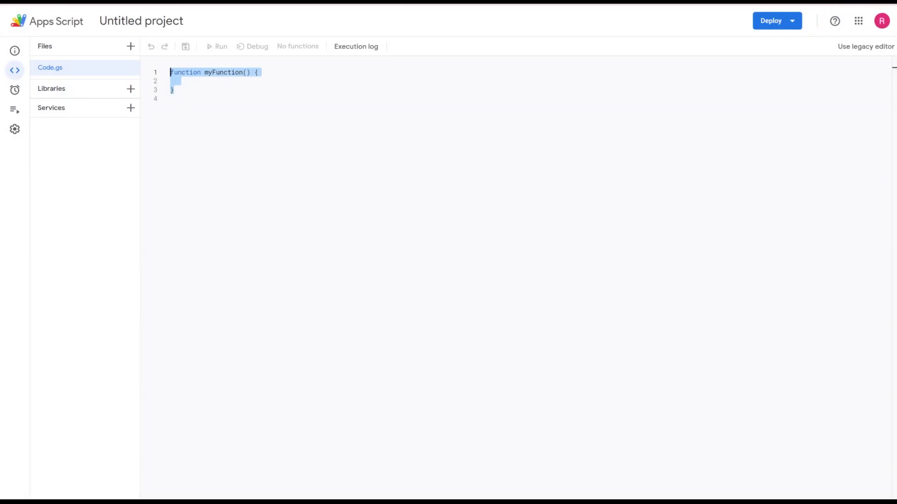
key("ctrl+v")
key("ctrl+s")
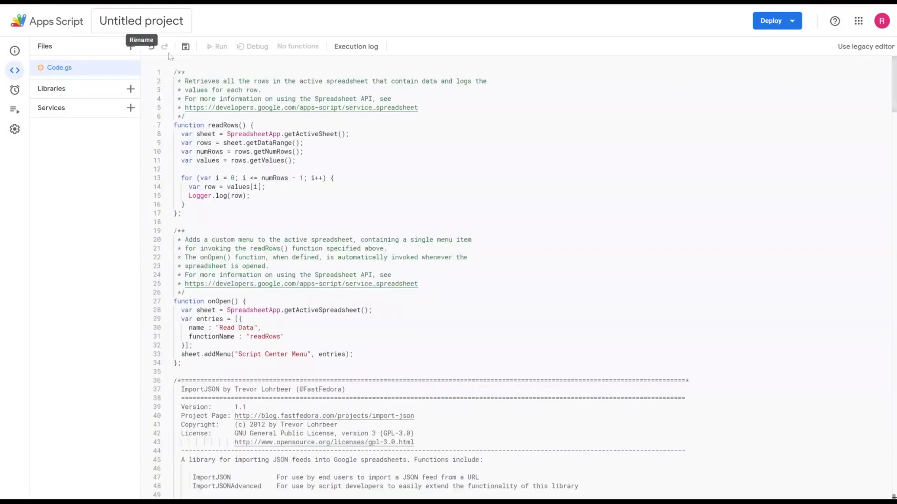
left_click(140, 20)
type("importJSON")
key("Return")
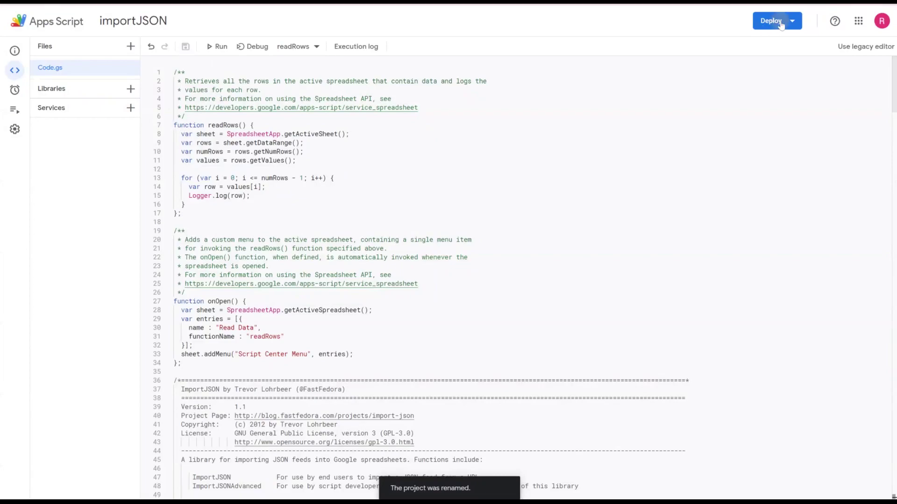
Deploy the importJSON script as an authorized web app
left_click(772, 21)
left_click(784, 44)
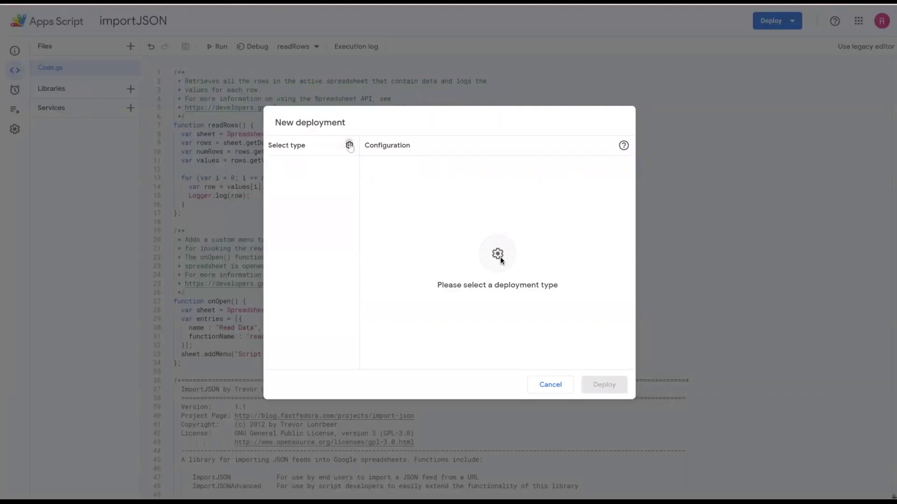
left_click(349, 145)
left_click(371, 169)
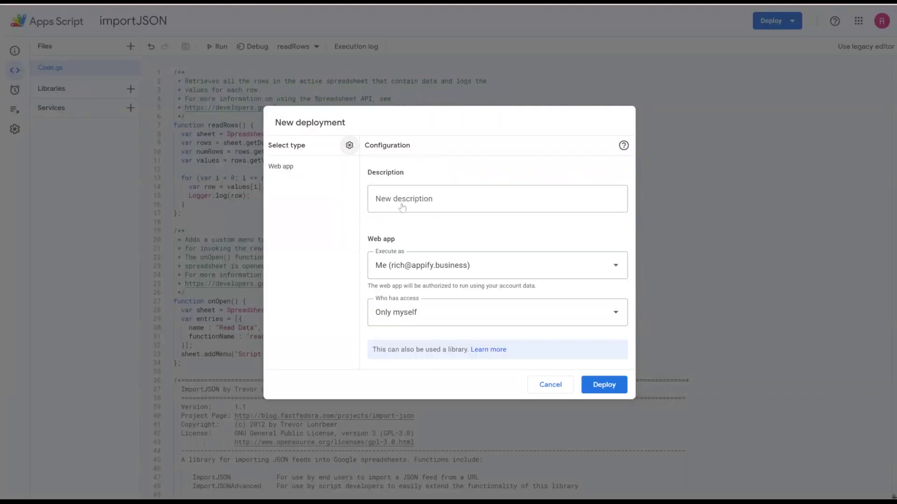
left_click(604, 388)
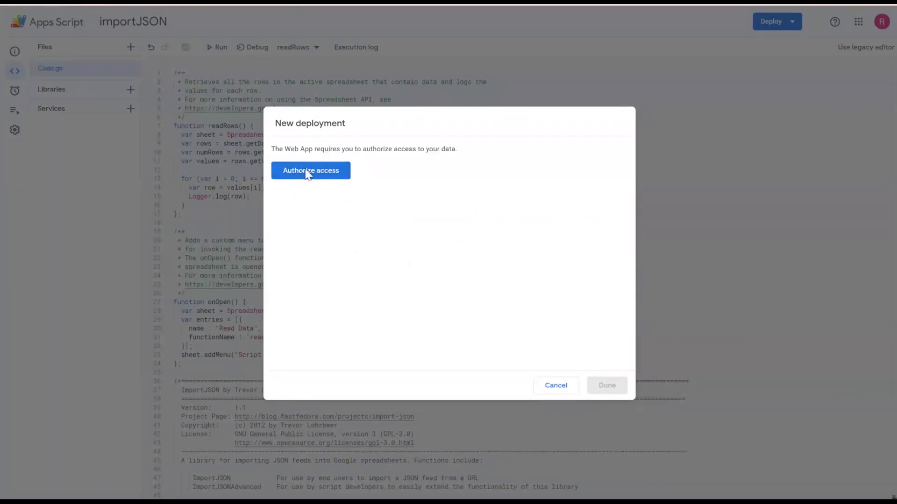
left_click(310, 171)
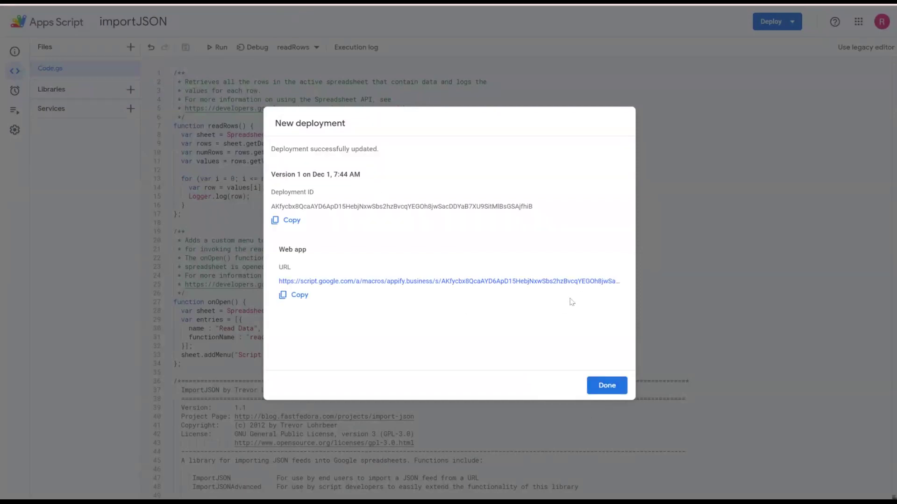
left_click(607, 386)
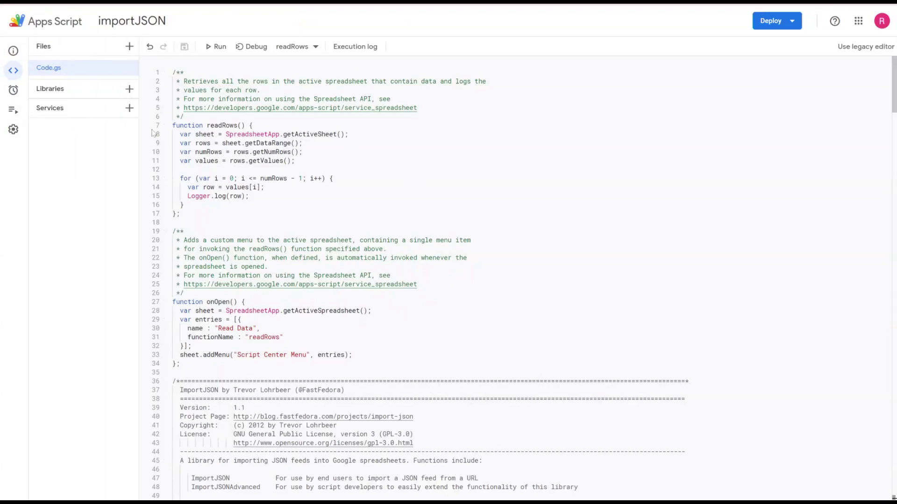
Open the importJSON project's Triggers page and dismiss the welcome message
mouse_move(17, 118)
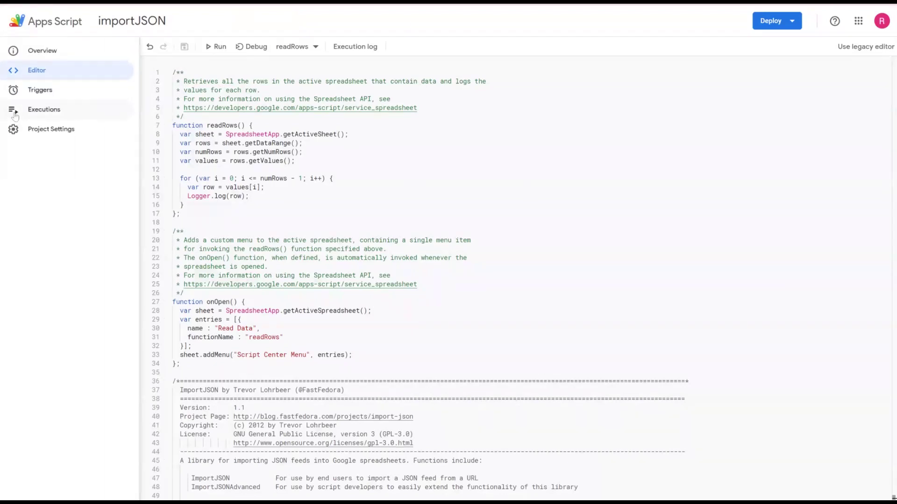
left_click(24, 93)
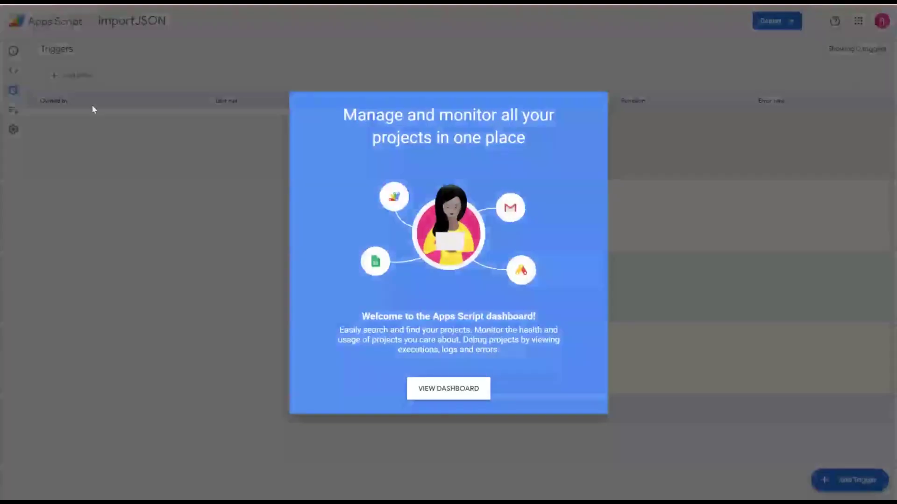
left_click(465, 393)
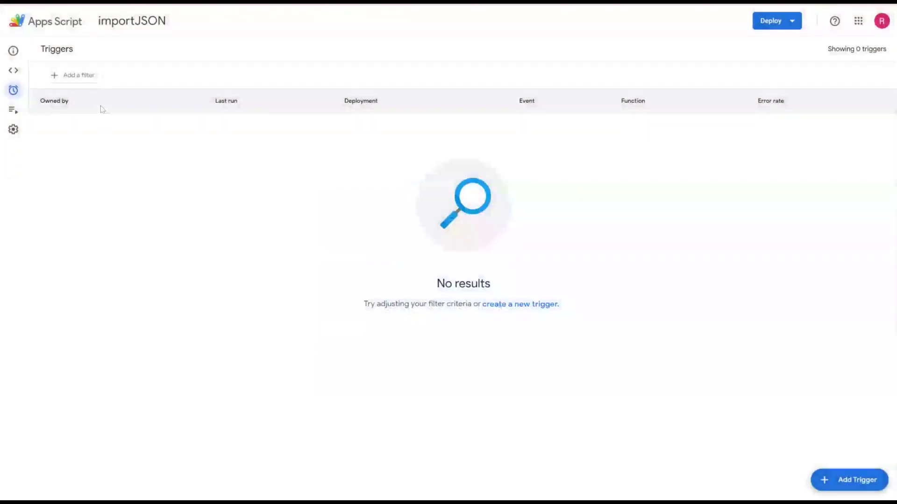
mouse_move(17, 93)
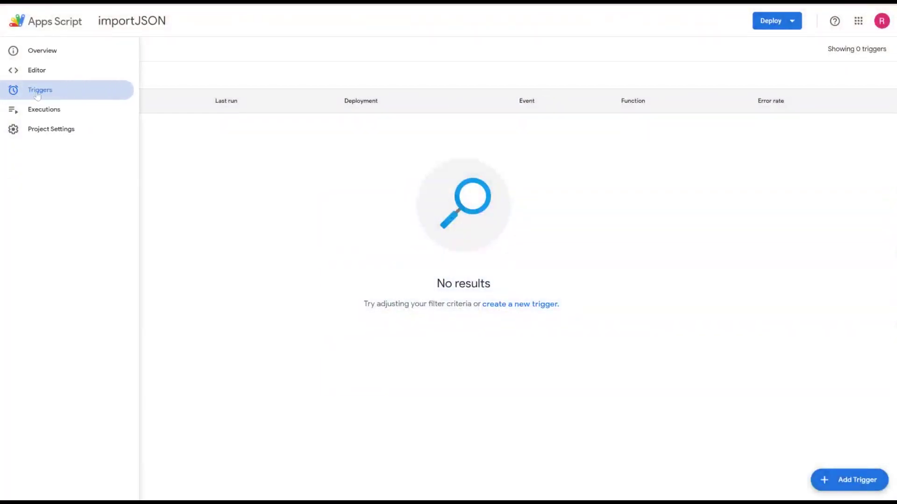
Create a time-driven trigger running readRows every hour, then return to the spreadsheet
left_click(848, 480)
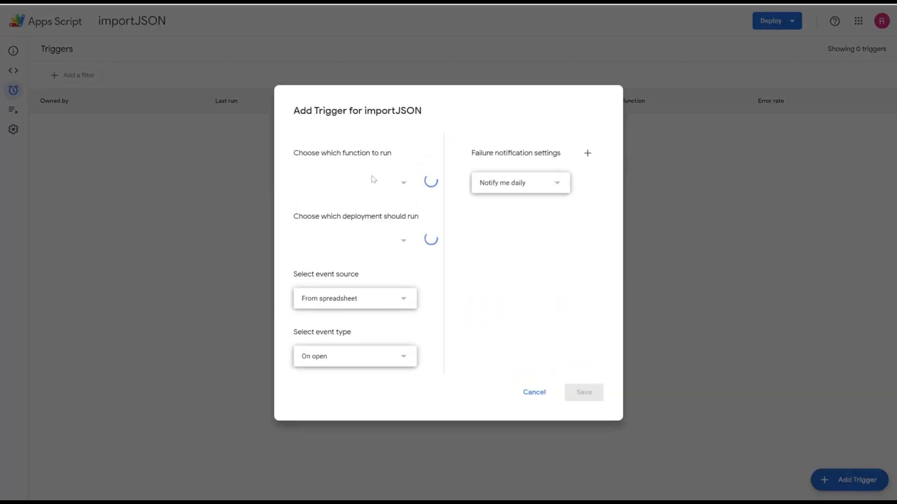
left_click(354, 192)
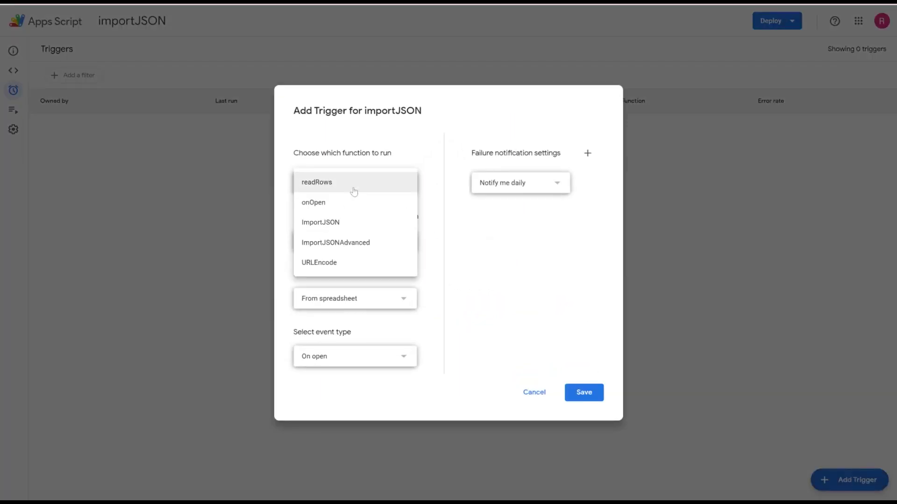
left_click(316, 223)
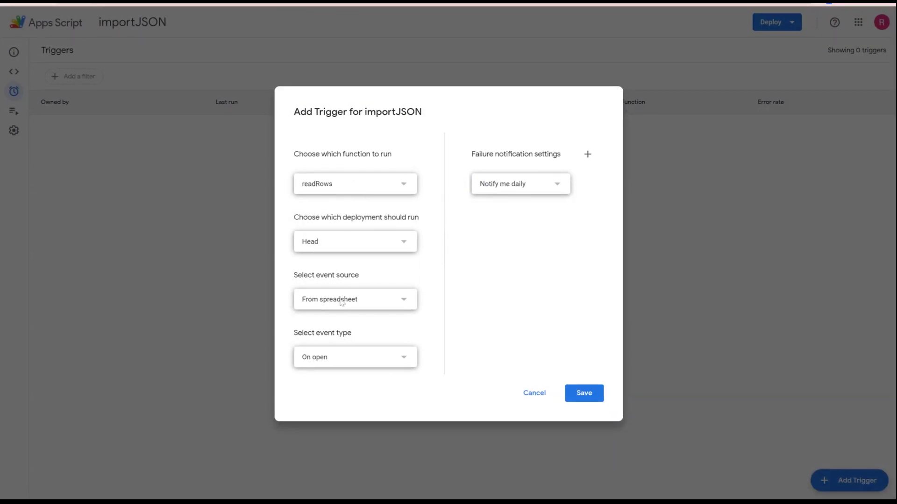
left_click(389, 295)
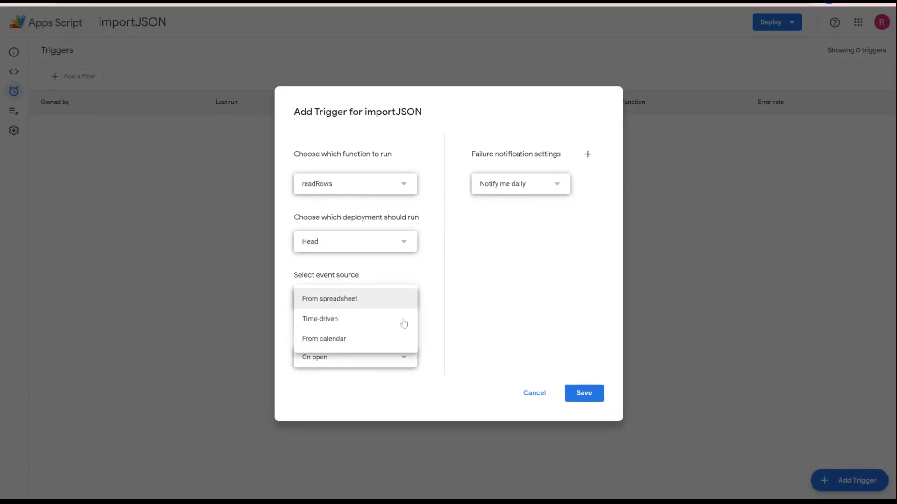
left_click(328, 320)
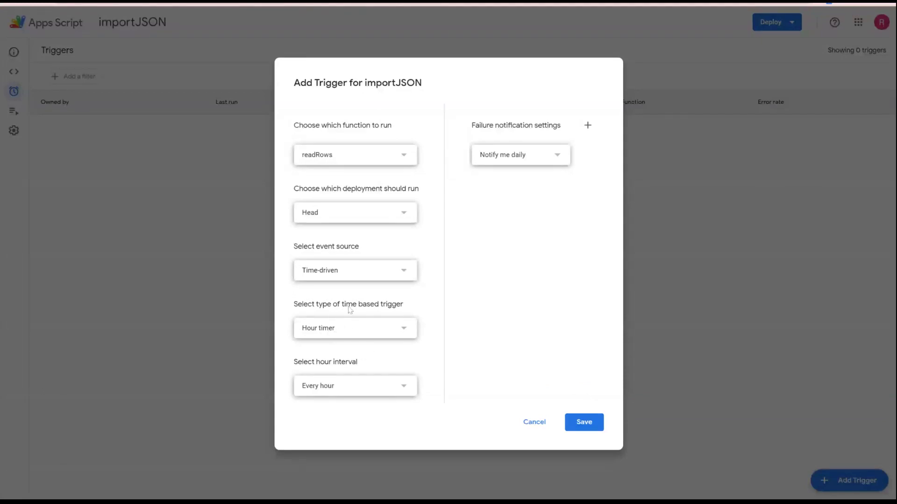
left_click(590, 426)
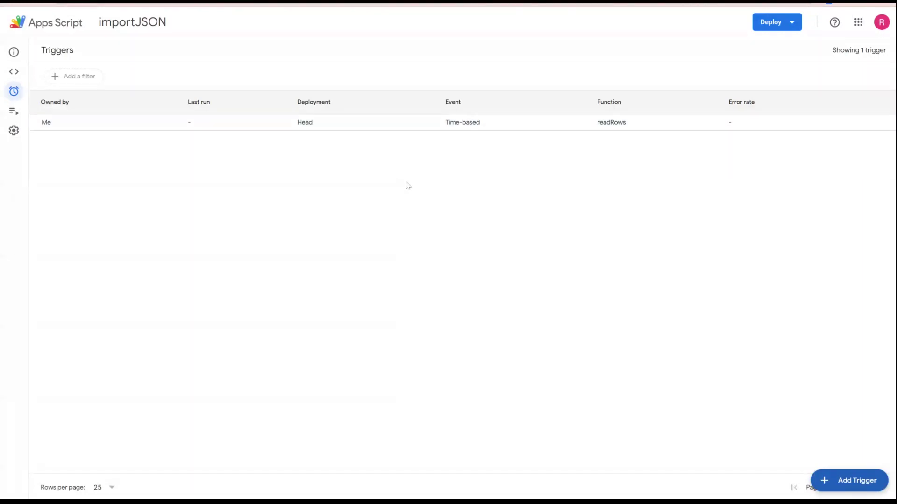
left_click(189, 7)
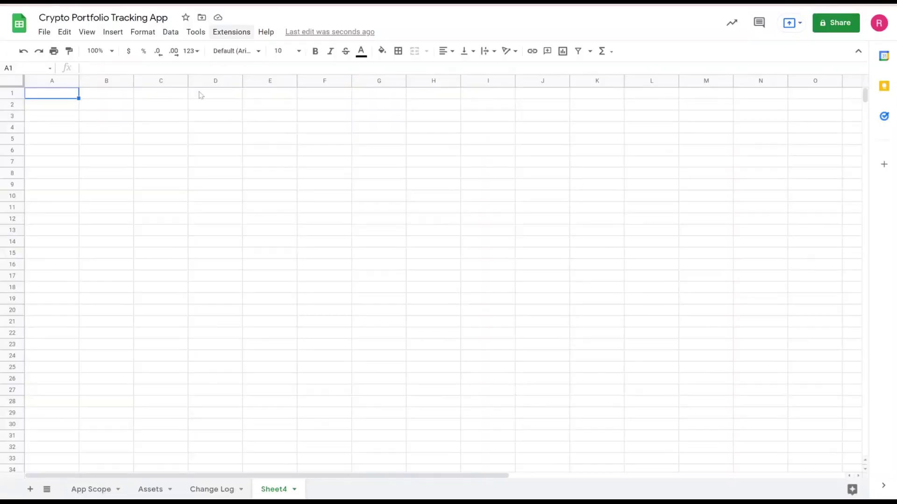
Begin an =importjson( formula in cell A1, then cancel it
type("=i")
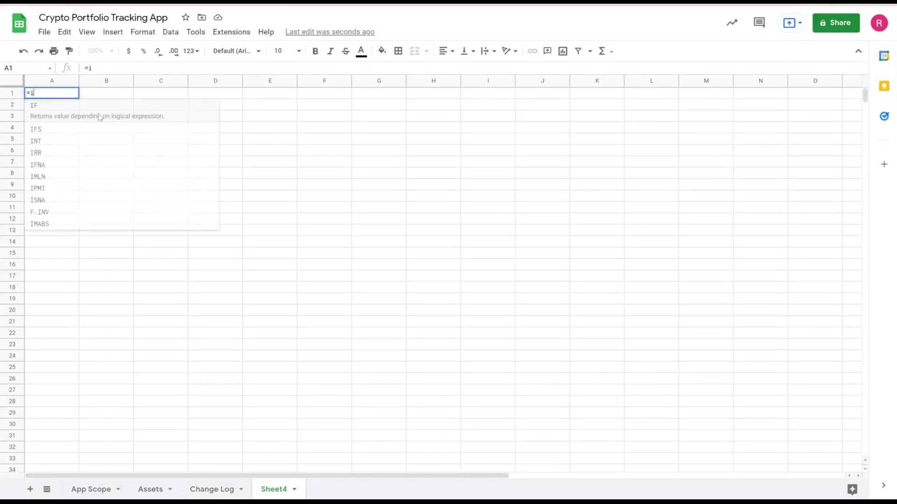
type("mportjson")
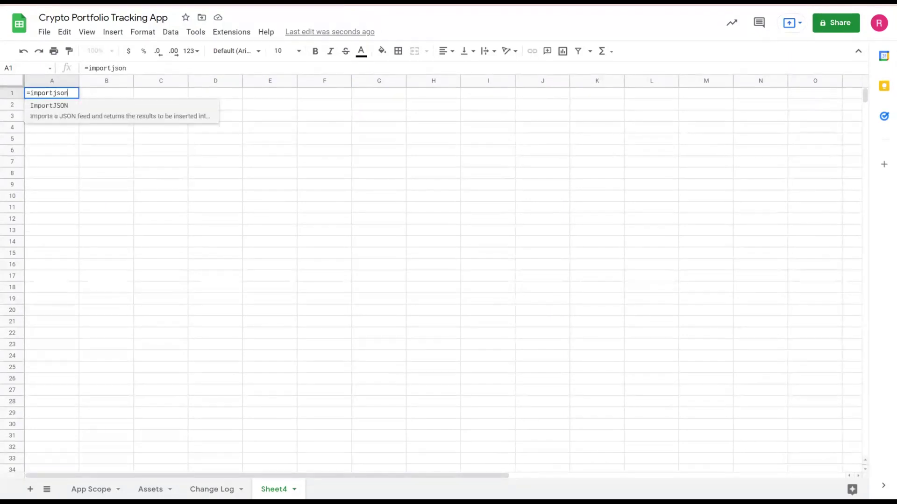
type("(")
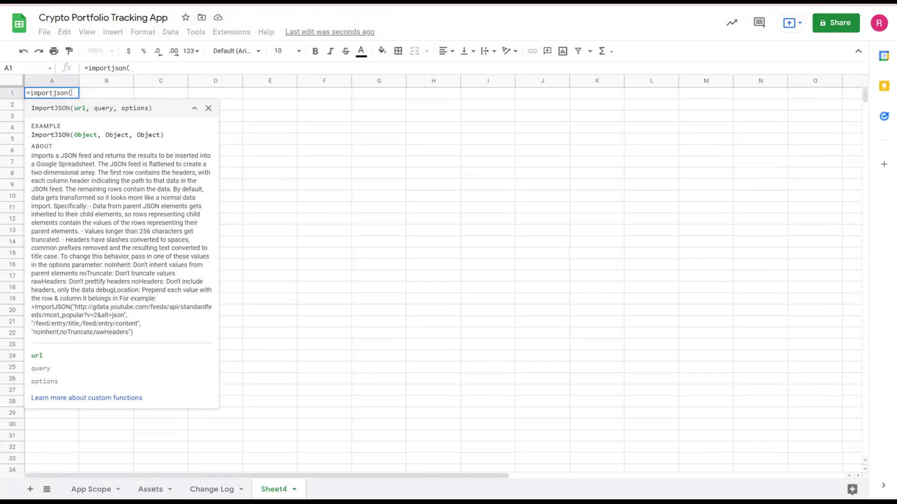
left_click_drag(74, 108, 114, 108)
key("Escape")
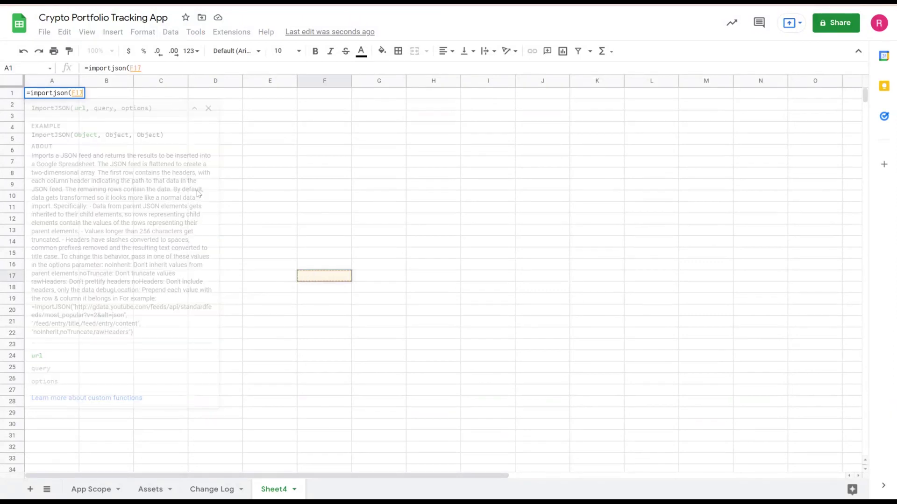
Rename the Sheet4 tab to assetList
right_click(274, 489)
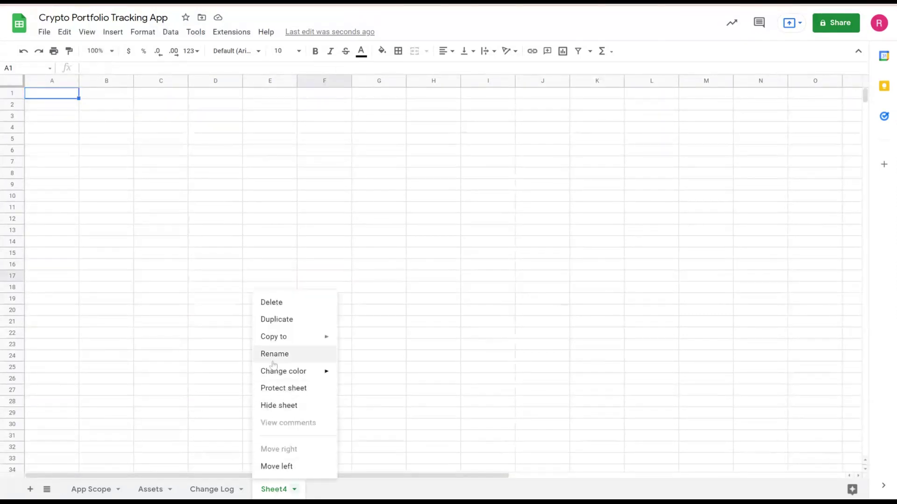
left_click(277, 357)
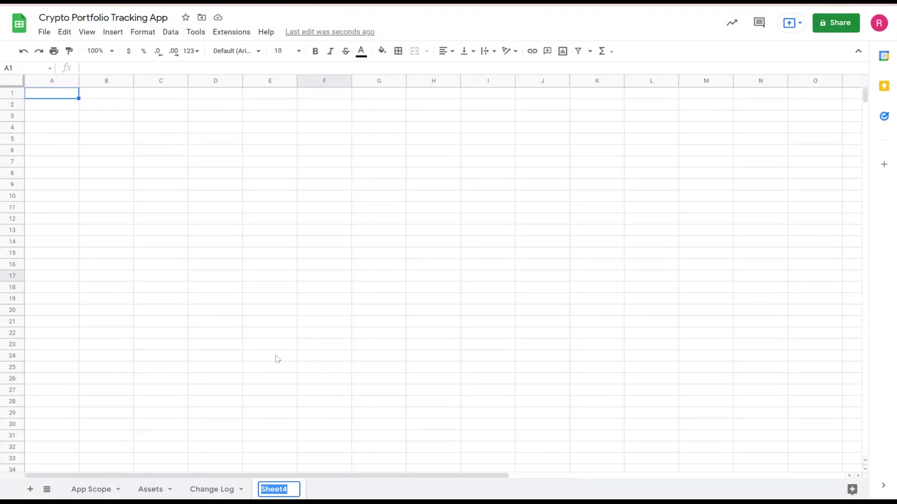
type("assetList")
key("Return")
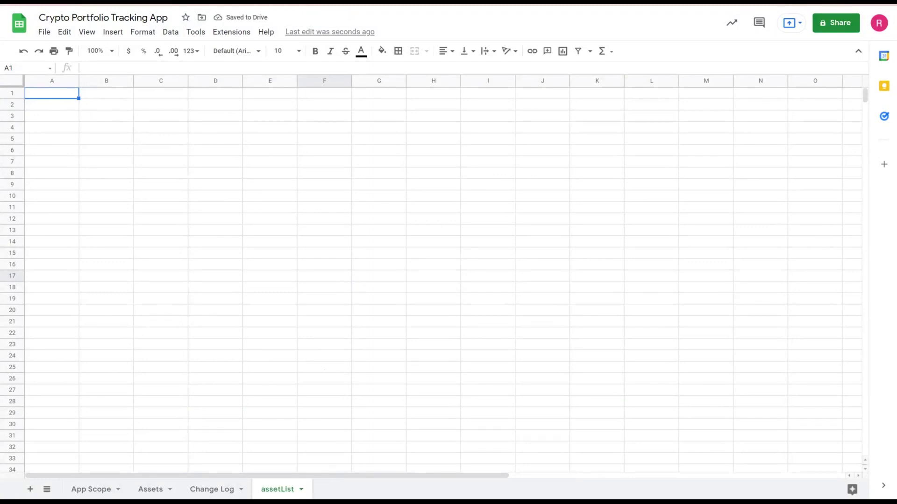
Switch to CoinGecko's Cryptocurrency Prices by Market Cap page and scroll through the ranked coins
key("ctrl+Tab")
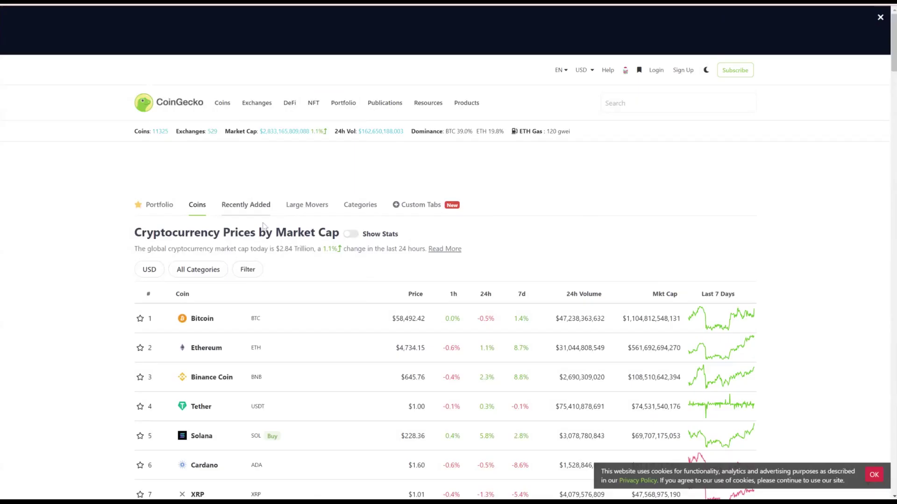
scroll(419, 320, "down", 5)
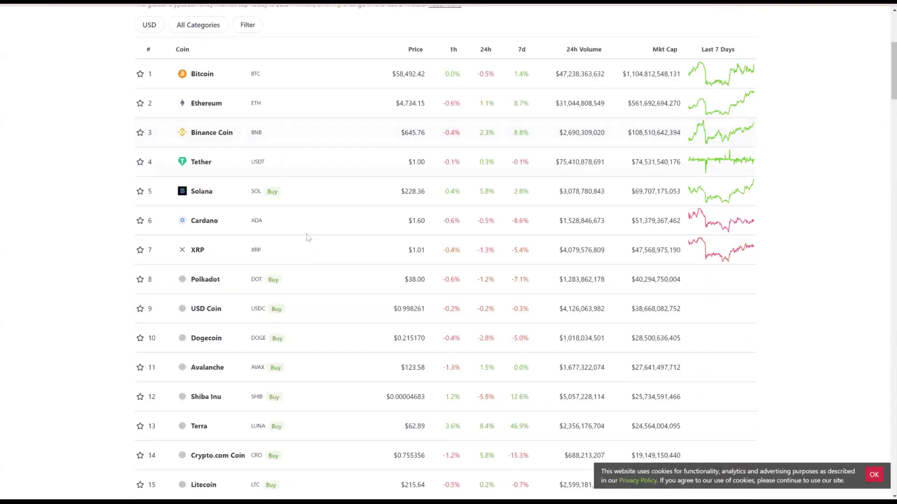
scroll(443, 255, "up", 5)
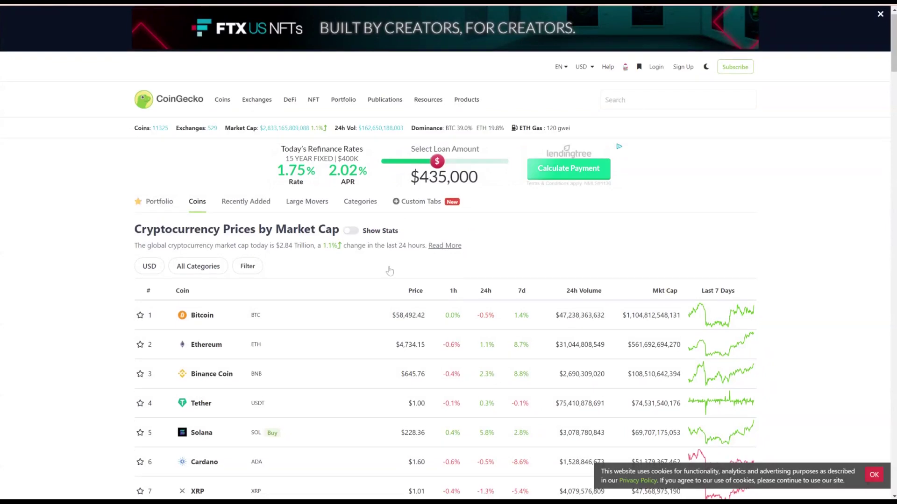
scroll(656, 154, "down", 4)
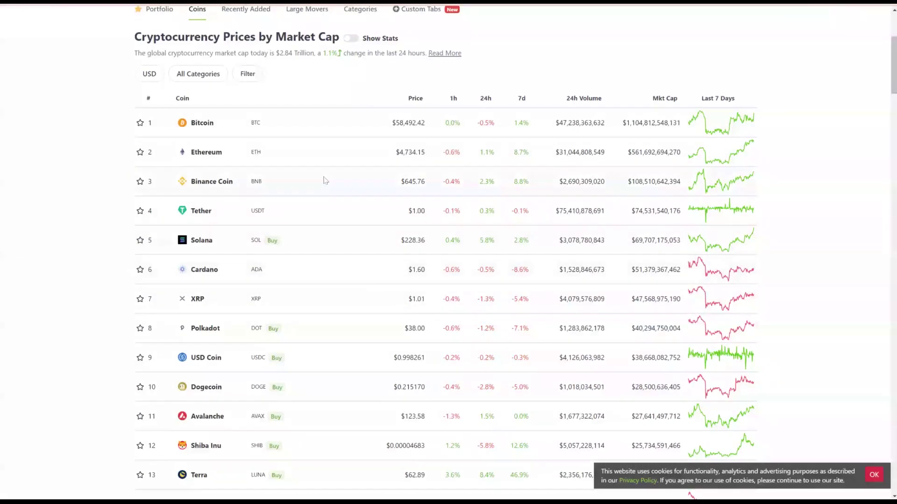
scroll(367, 233, "up", 3)
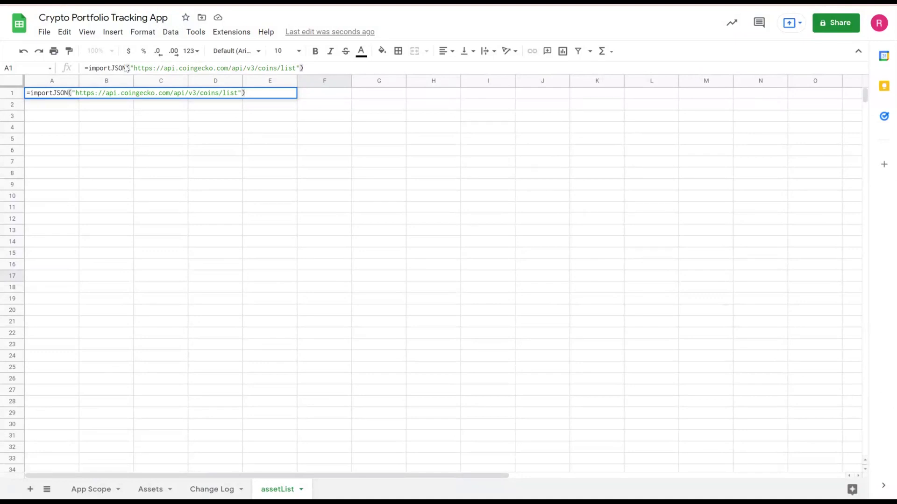
left_click_drag(134, 69, 296, 68)
left_click(290, 68)
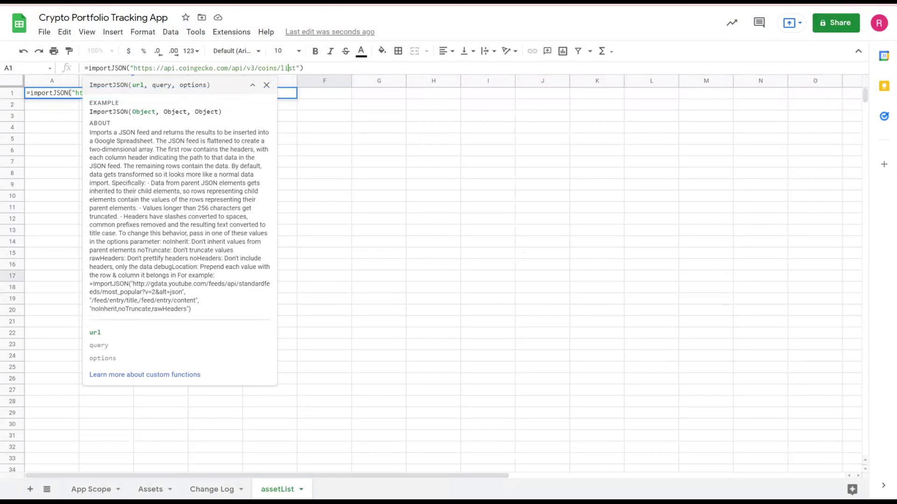
key("ctrl+a")
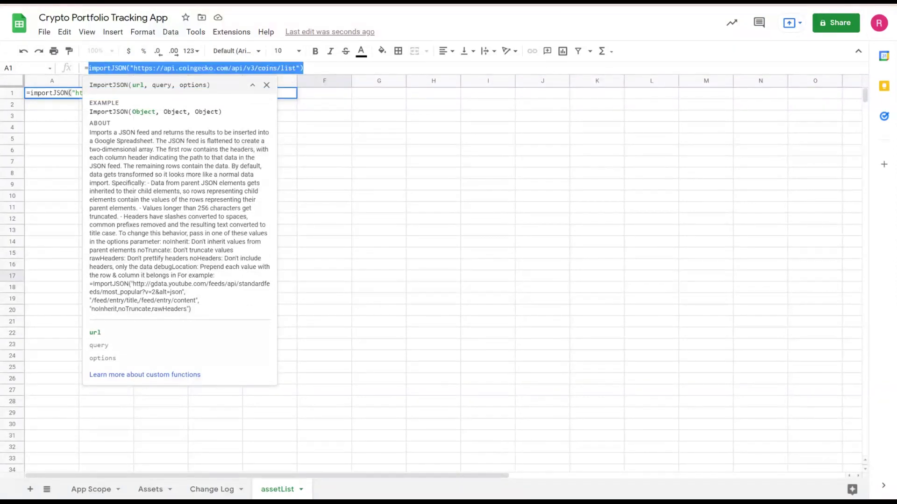
left_click(325, 185)
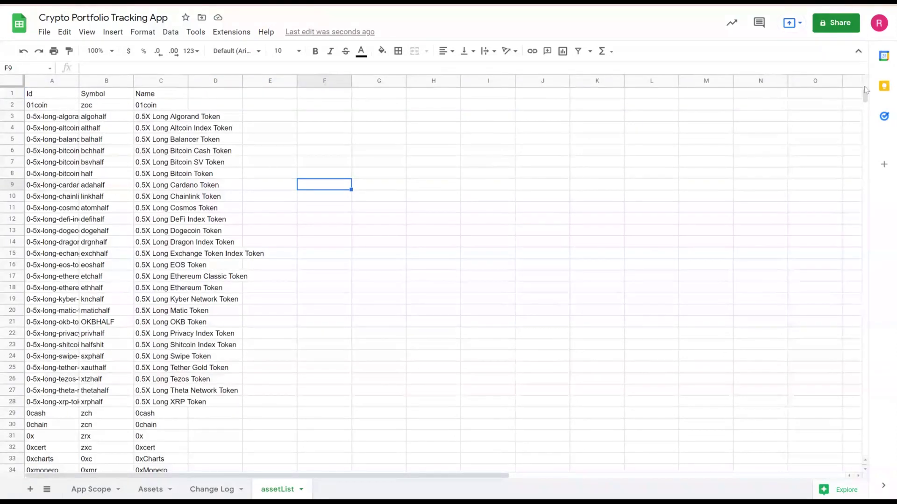
Review the imported Id, Symbol and Name rows and the A1 formula
left_click_drag(865, 94, 857, 208)
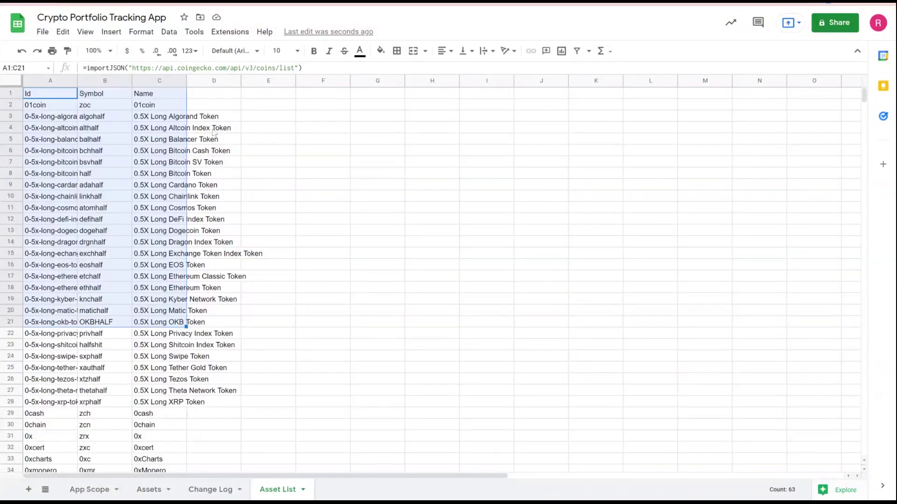
left_click(213, 132)
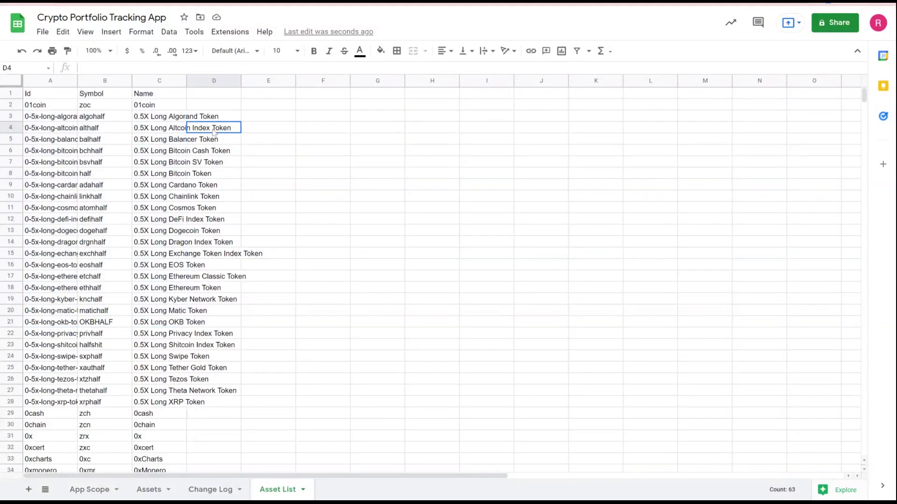
left_click(35, 96)
left_click(214, 333, "shift")
left_click(222, 396, "shift")
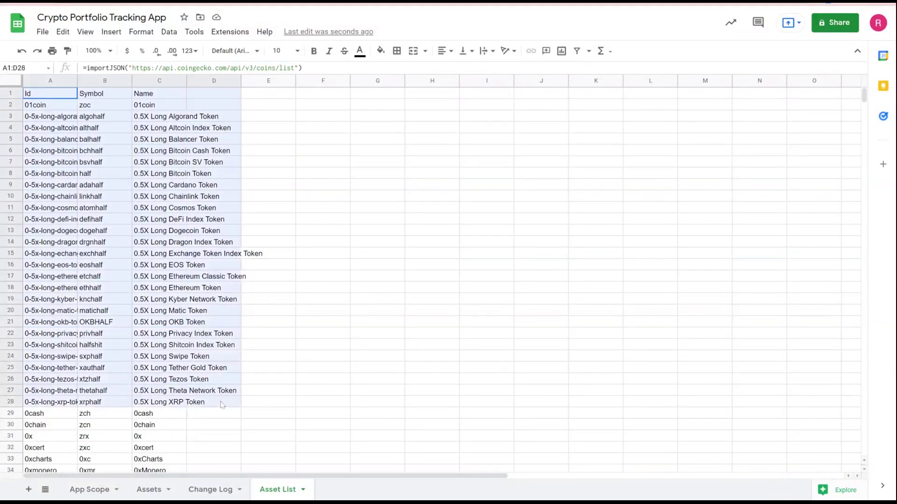
left_click(46, 106)
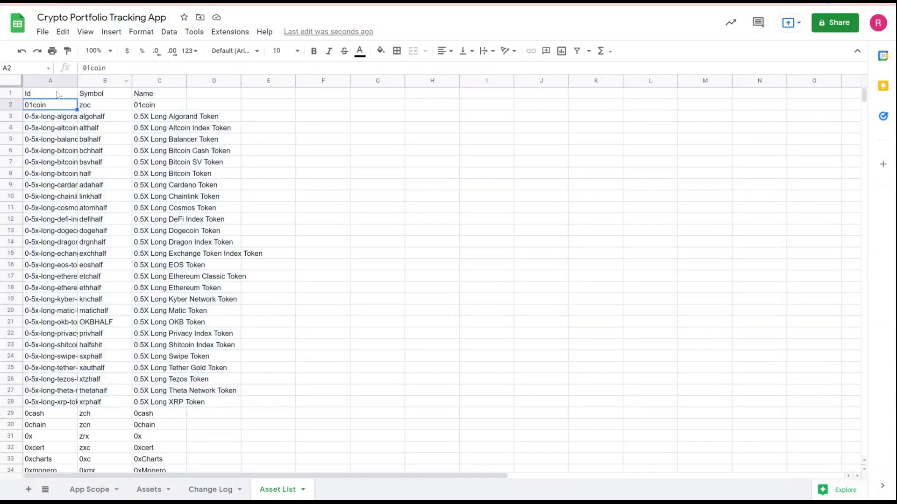
left_click(58, 94)
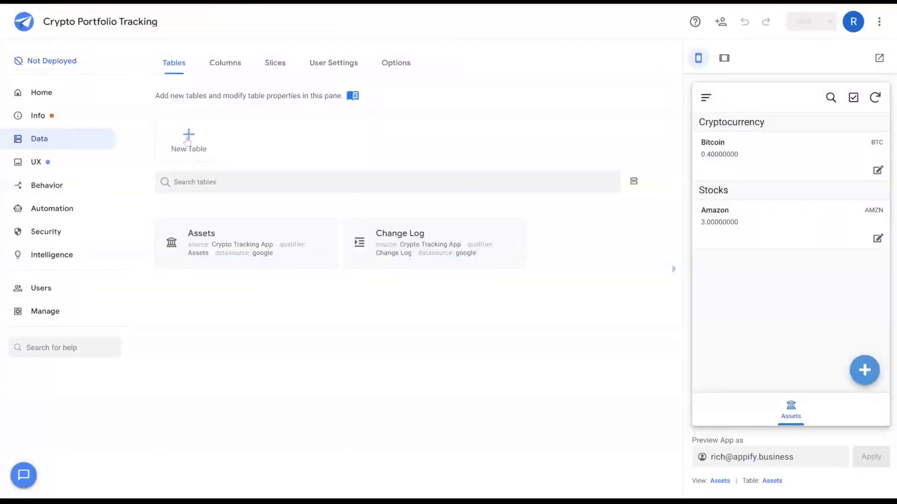
left_click(188, 140)
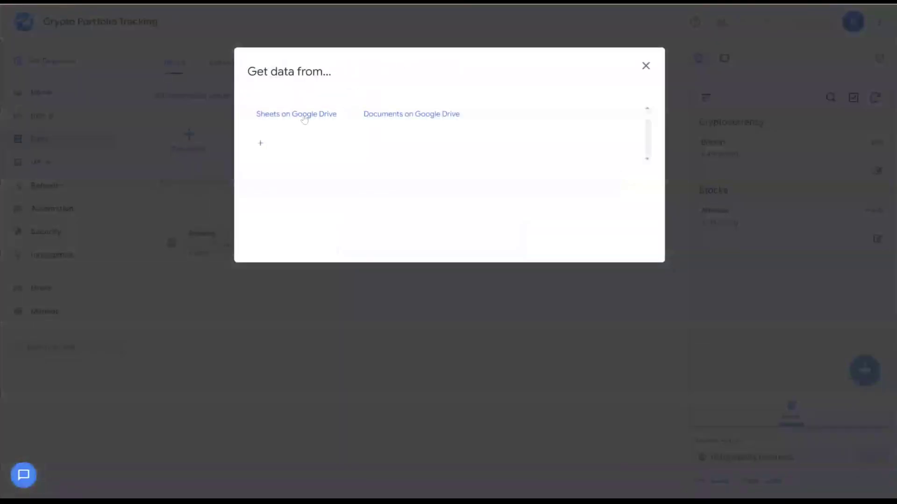
Add the Crypto Portfolio Tracking App spreadsheet's Asset List sheet as a read-only AppSheet table
left_click(303, 117)
double_click(282, 277)
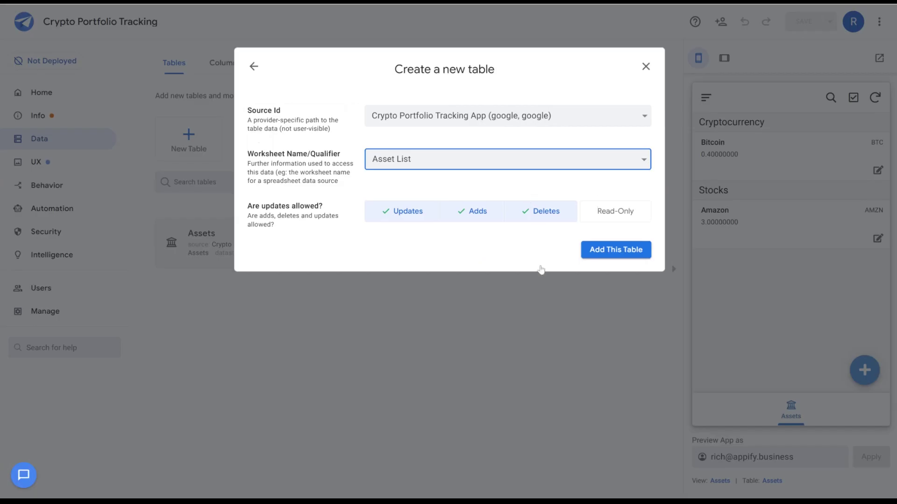
left_click(607, 216)
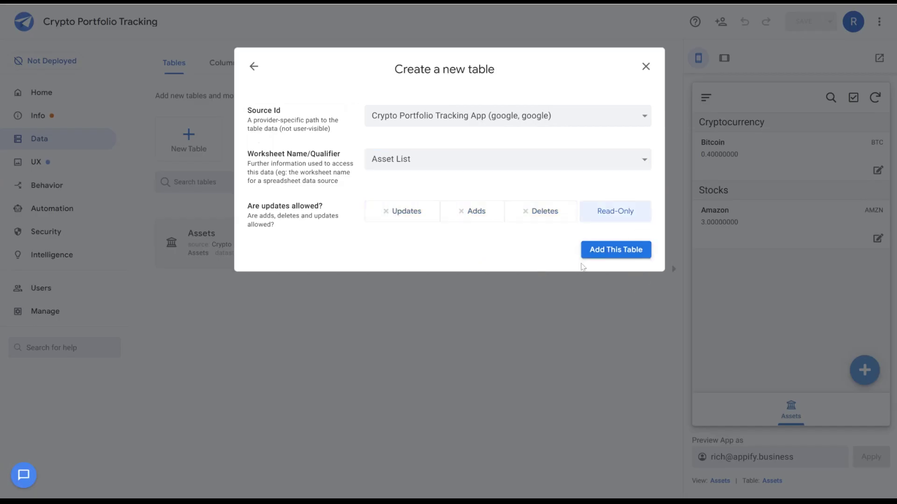
left_click(615, 250)
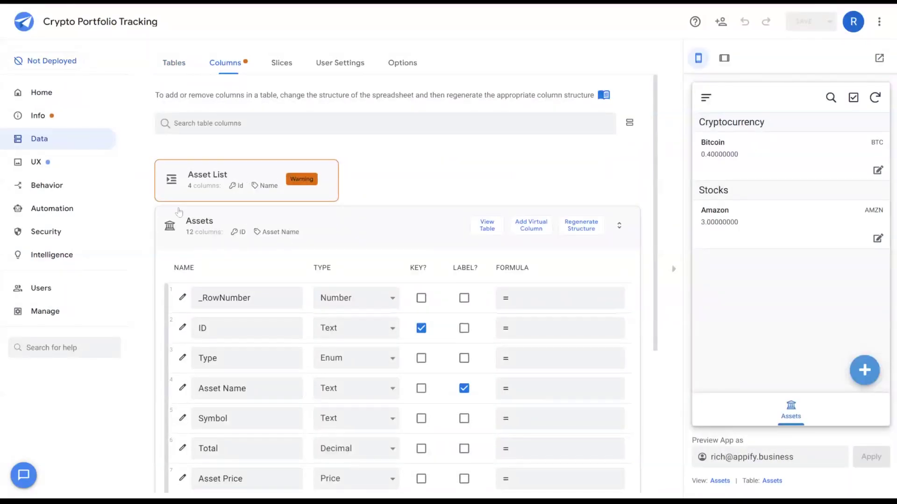
Set the Asset Name column's type to Ref with Asset List as its source table
scroll(171, 215, "down", 3)
scroll(171, 215, "up", 2)
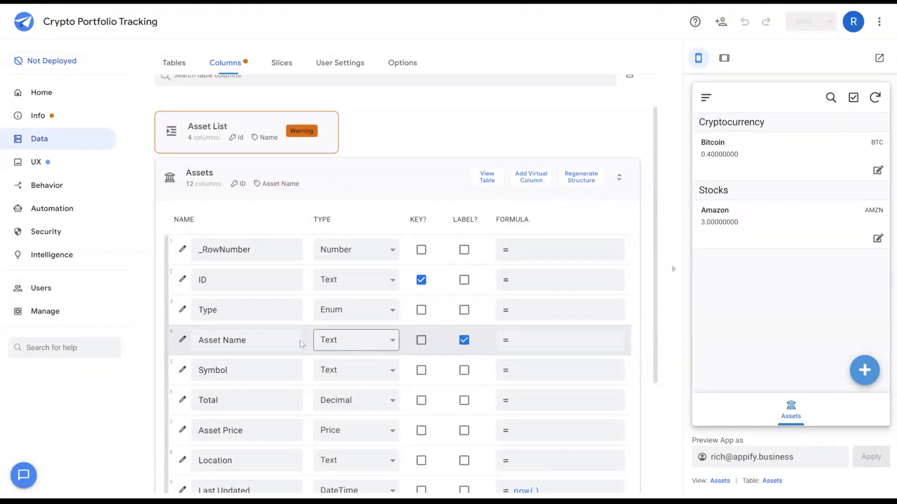
left_click(343, 340)
left_click(343, 276)
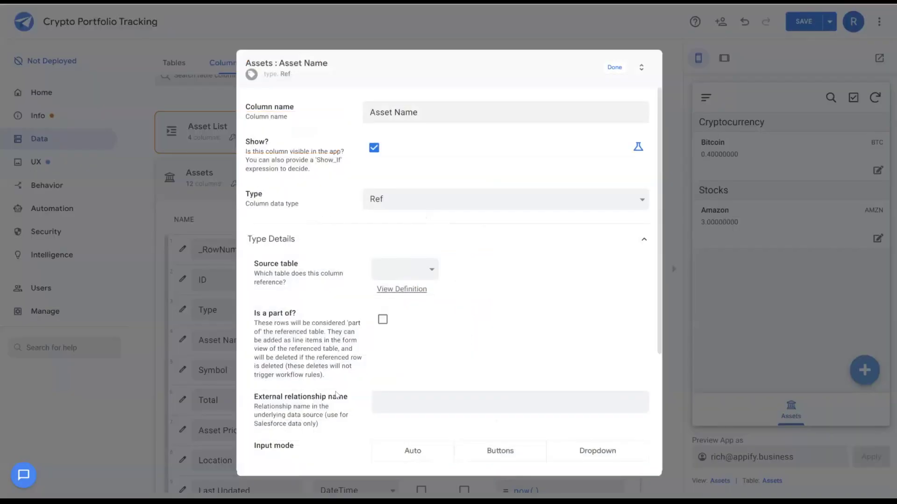
left_click(395, 275)
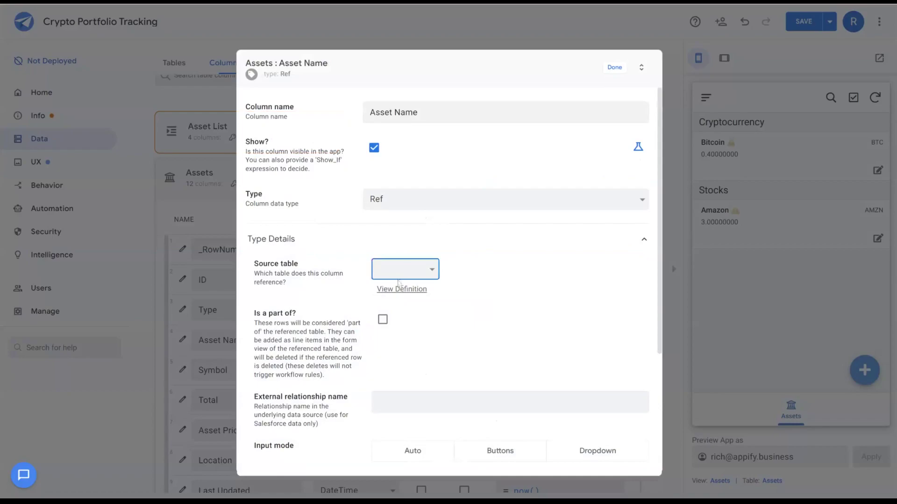
left_click(409, 305)
left_click(615, 68)
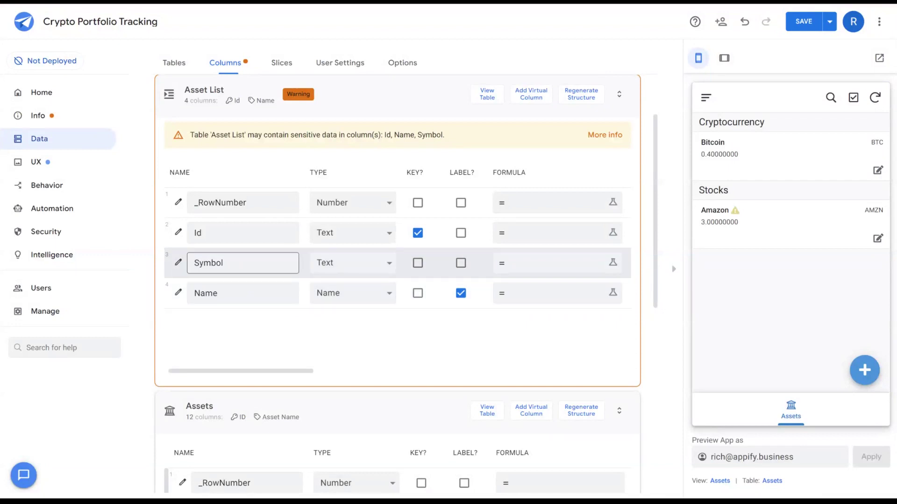
Add a Name and Symbol virtual column with expression [Name]&" ("&[Symbol]&")" to Asset List
left_click(530, 99)
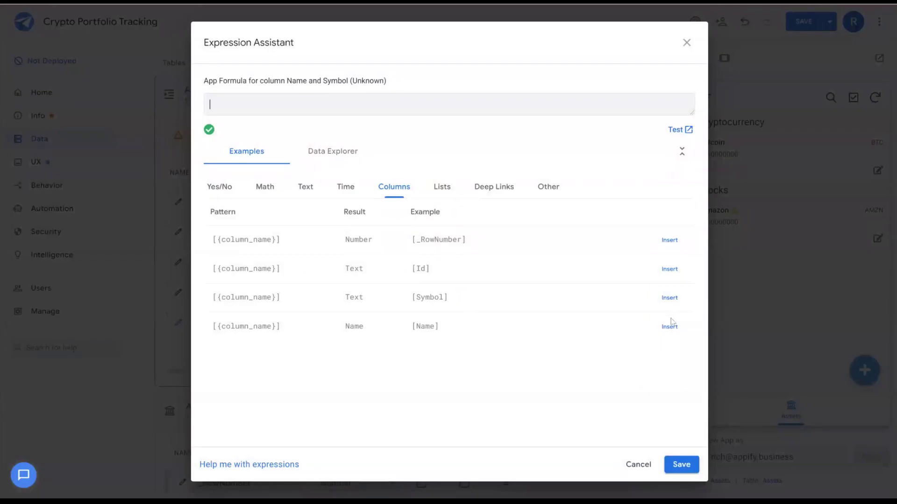
left_click_drag(662, 327, 672, 329)
left_click(670, 328)
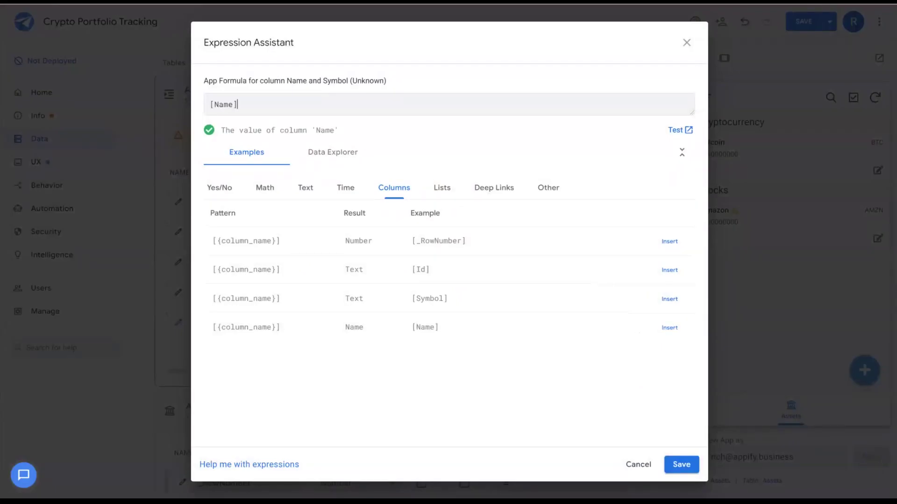
type("&\" (&")
left_click(669, 300)
type("&")
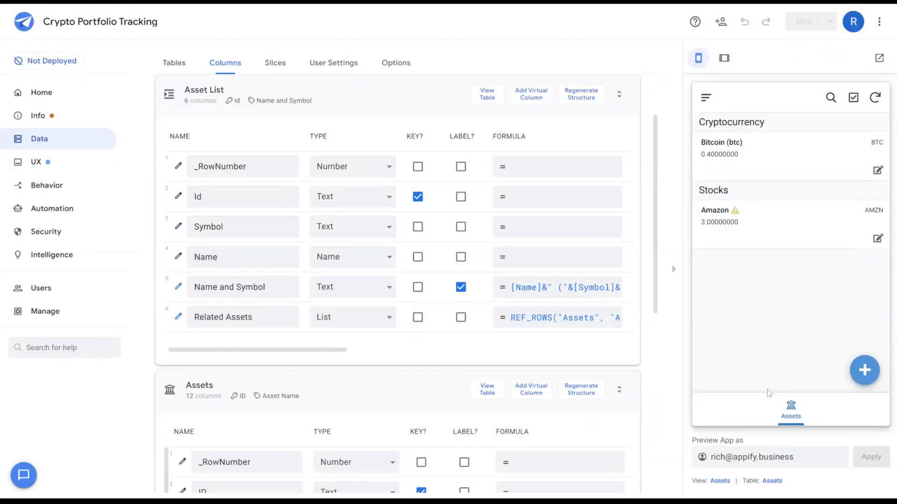
Start a new Cryptocurrency asset in the preview and scroll its Asset Name coin list
left_click(864, 371)
left_click(753, 160)
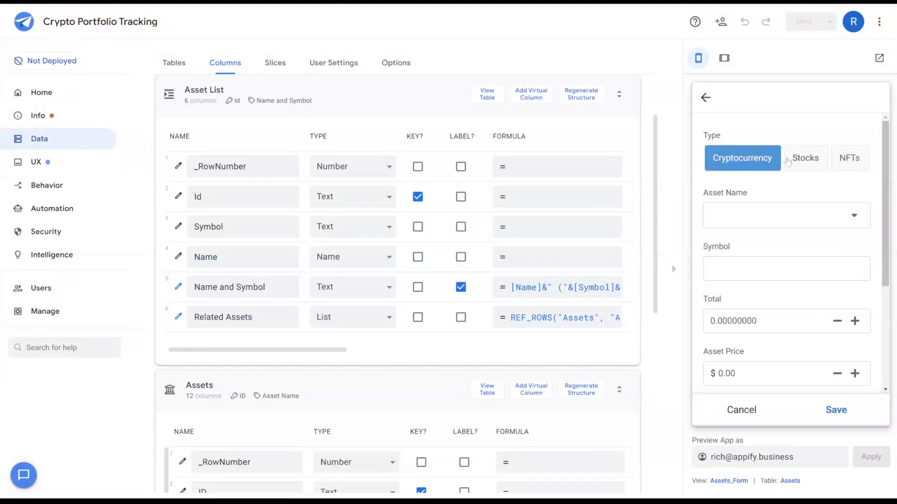
left_click(746, 222)
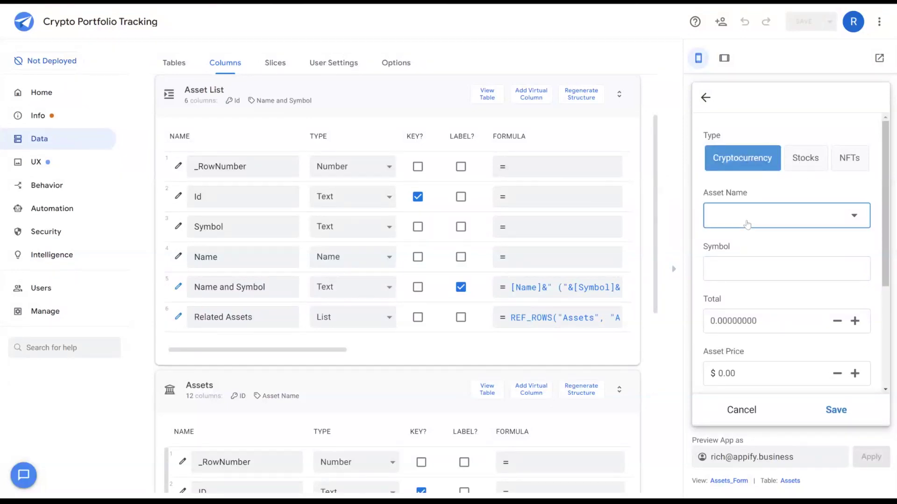
left_click_drag(876, 155, 877, 190)
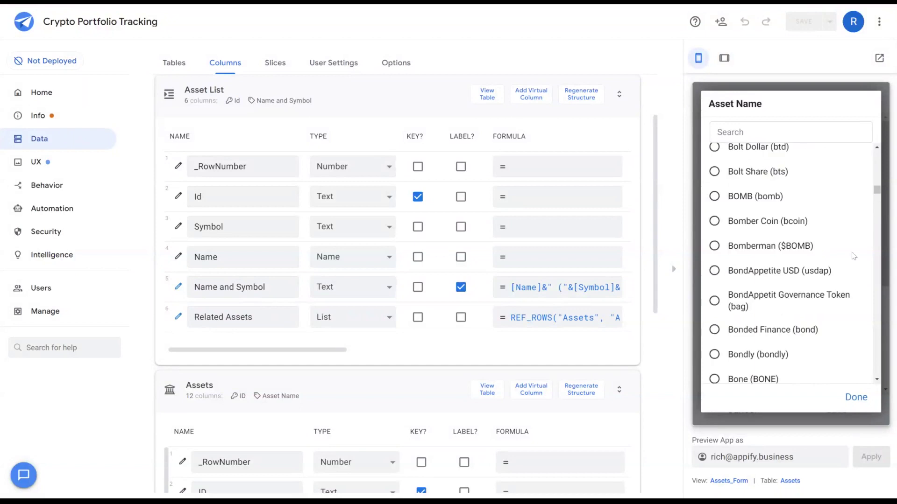